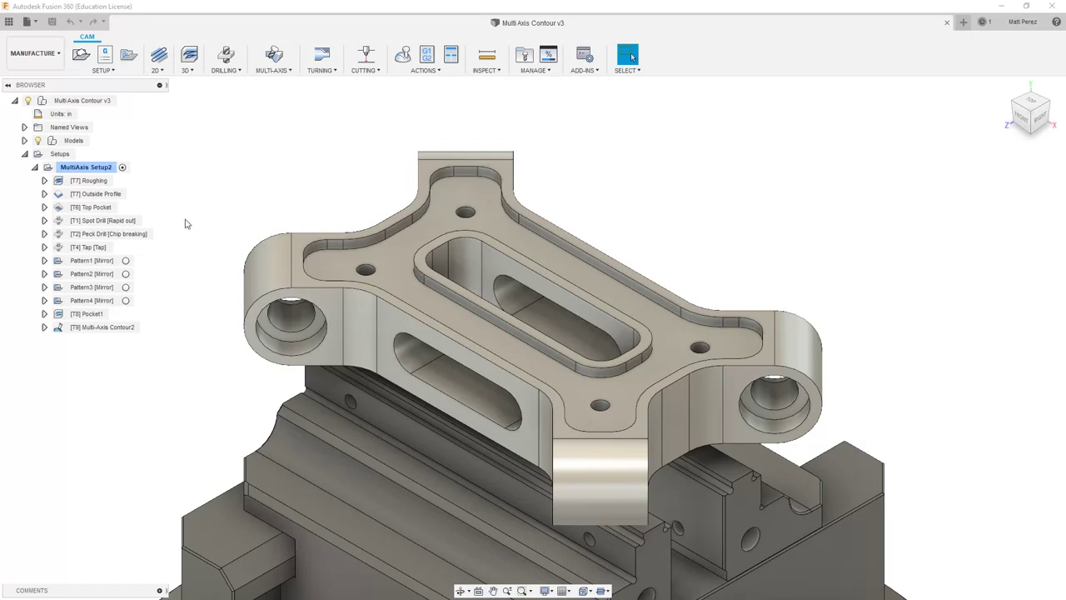
Open the context menu of the [T9] Multi-Axis Contour2 operation in the Browser.
right_click(125, 327)
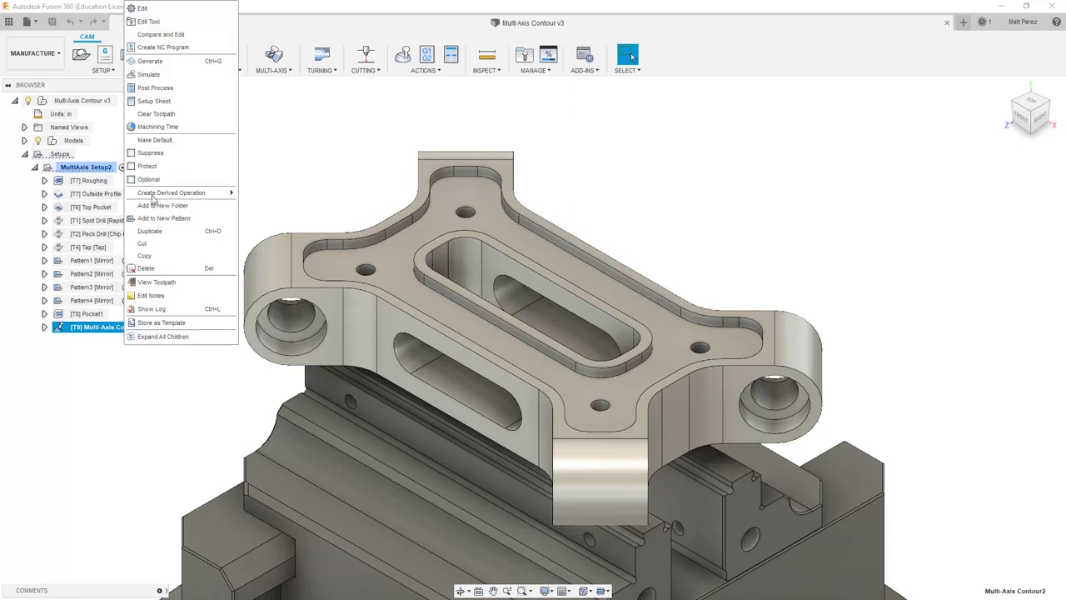
Replace the slot contour with the left lug's outer top edge chain and regenerate.
click(142, 8)
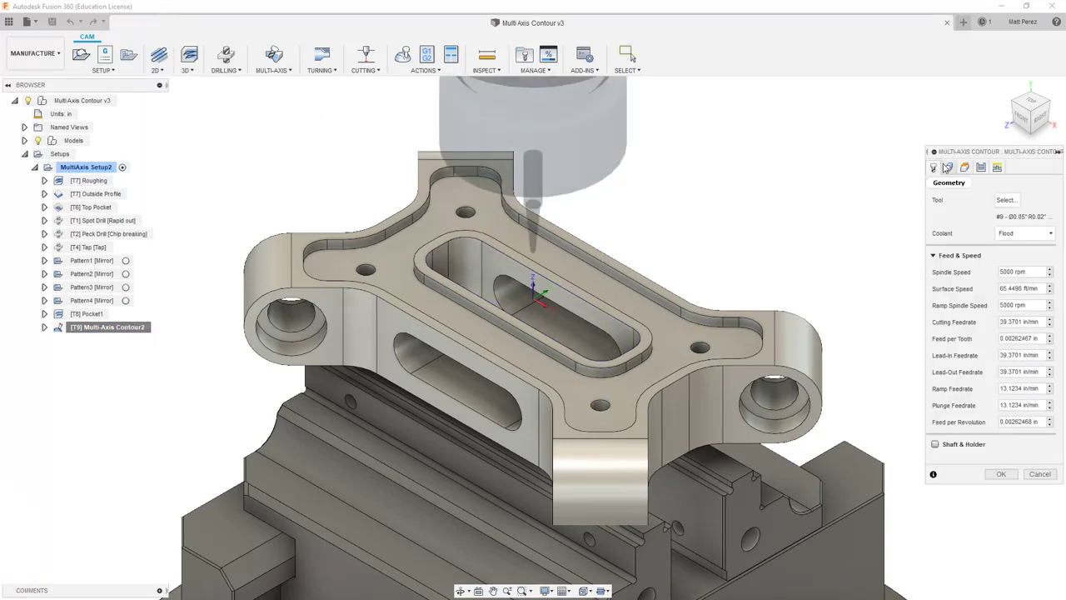
click(948, 167)
click(1025, 200)
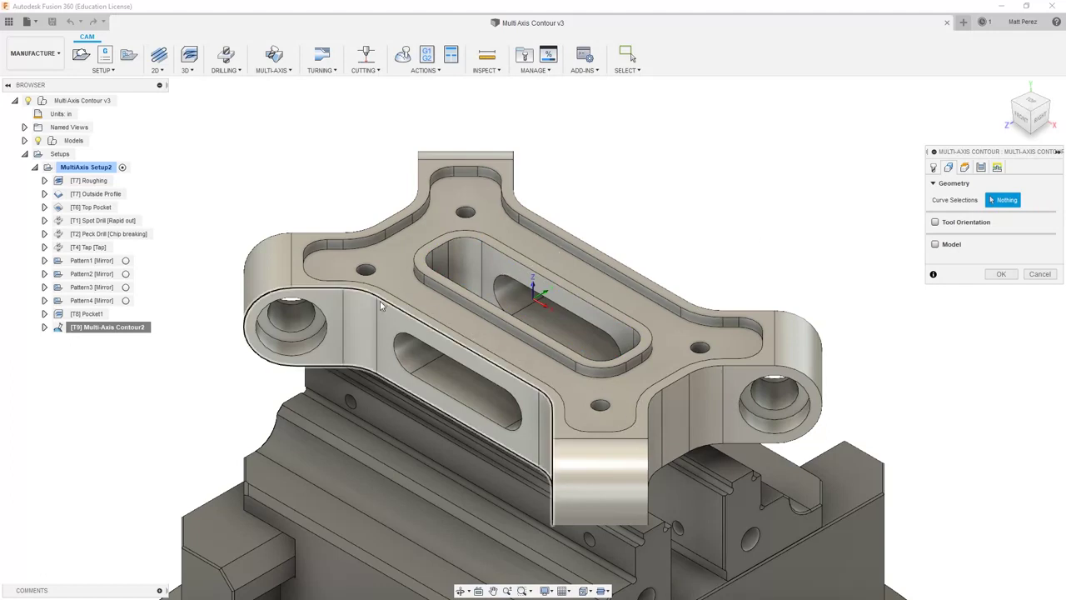
click(389, 221)
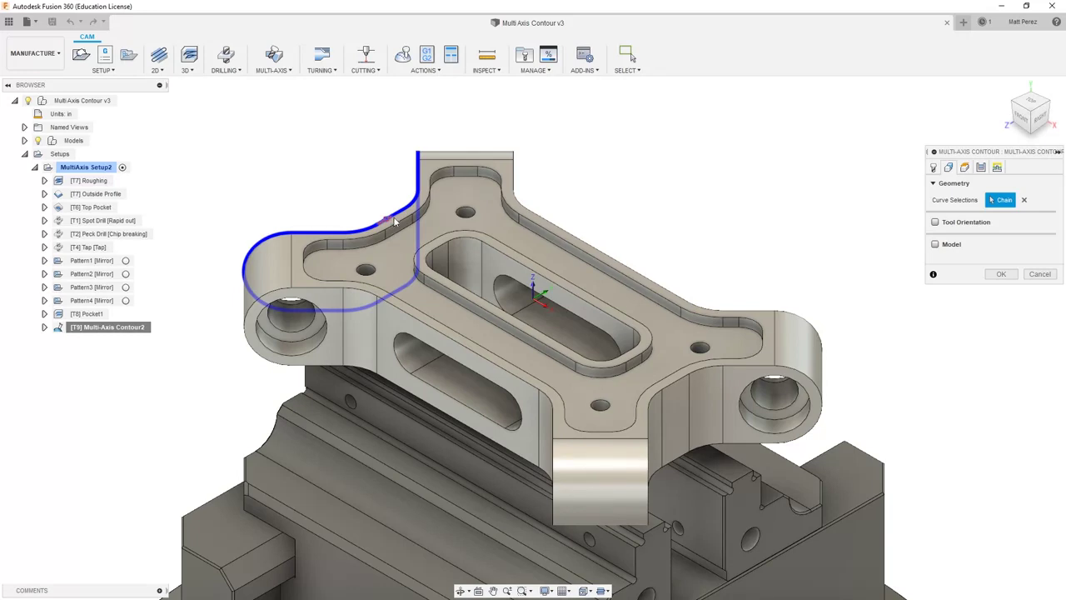
click(1002, 274)
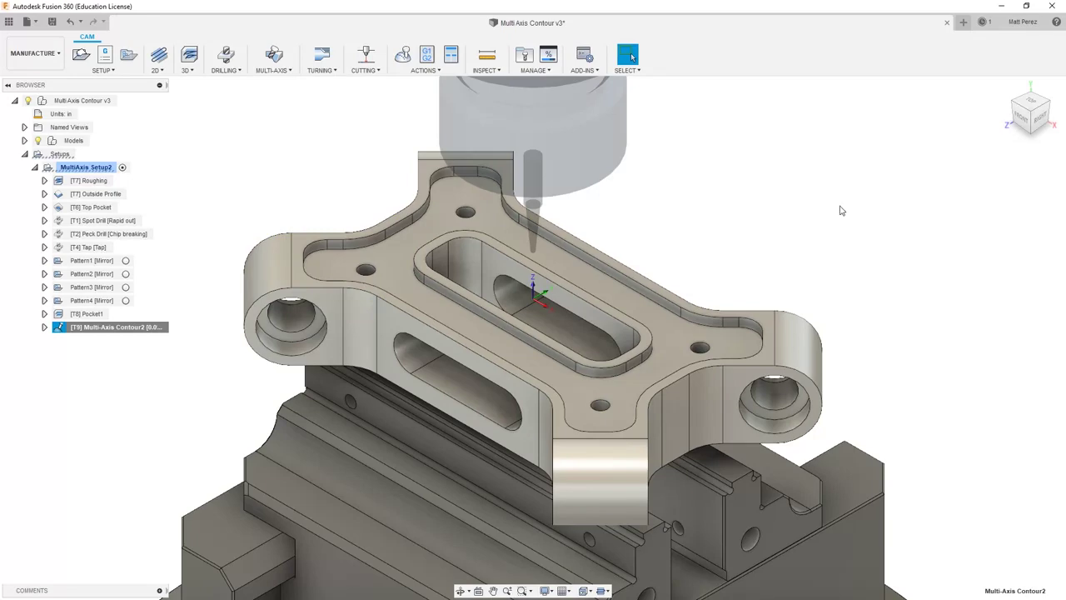
click(1022, 119)
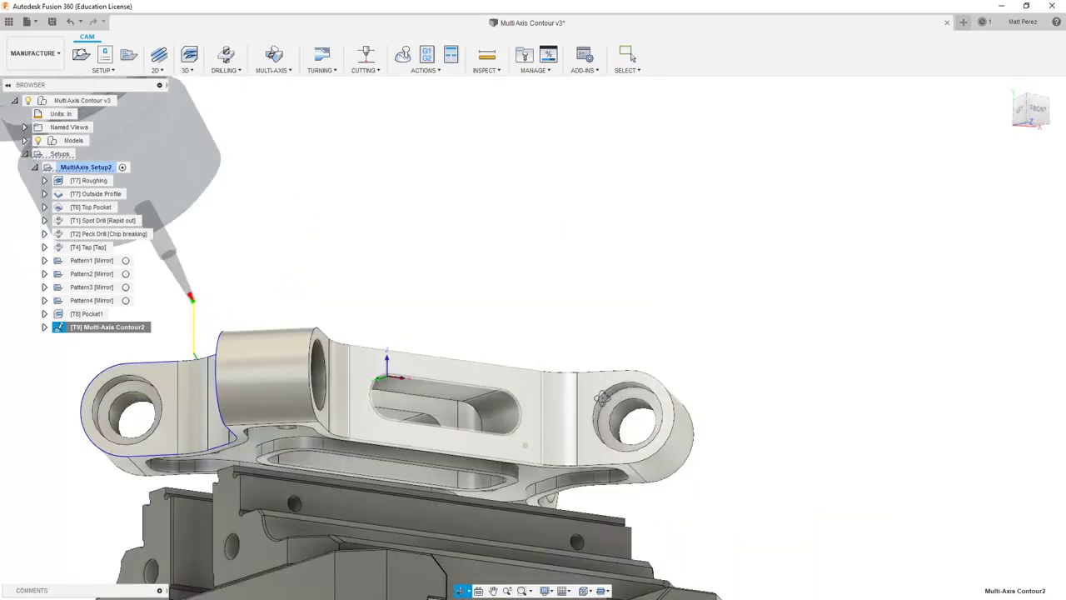
shift+middle_drag(448, 414, 680, 314)
click(403, 55)
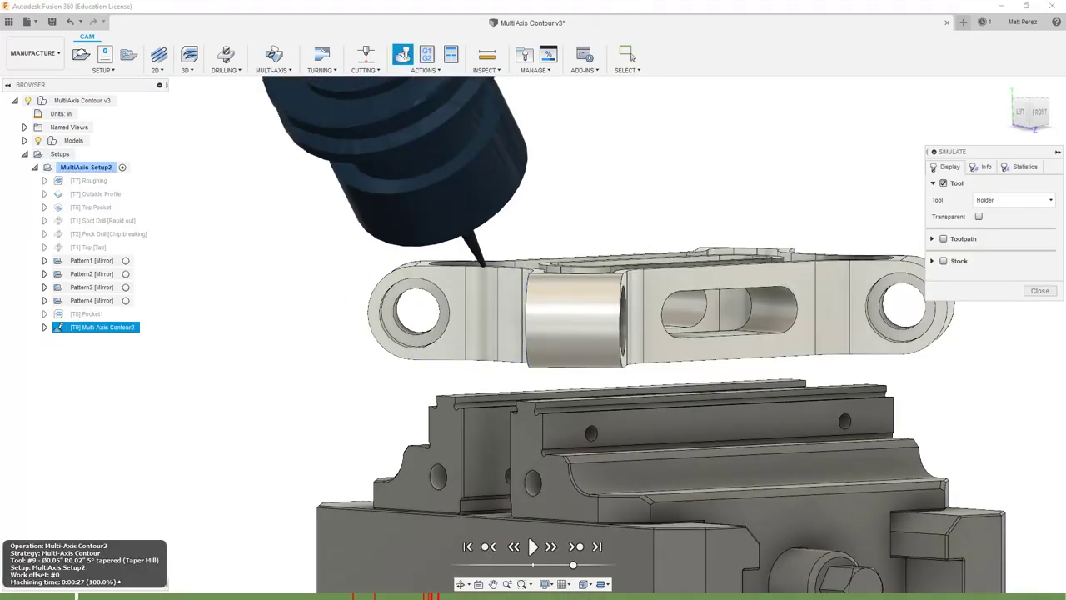
mouse_move(113, 595)
mouse_down()
mouse_move(725, 595)
mouse_move(904, 582)
mouse_move(962, 560)
mouse_move(726, 595)
mouse_move(364, 595)
mouse_move(541, 592)
mouse_up()
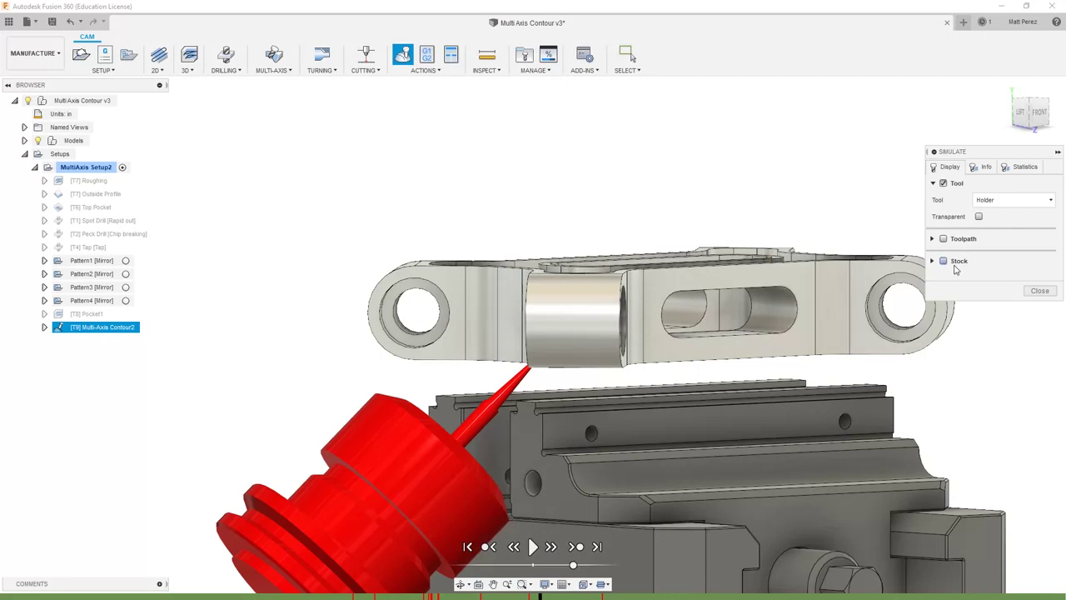
click(1040, 290)
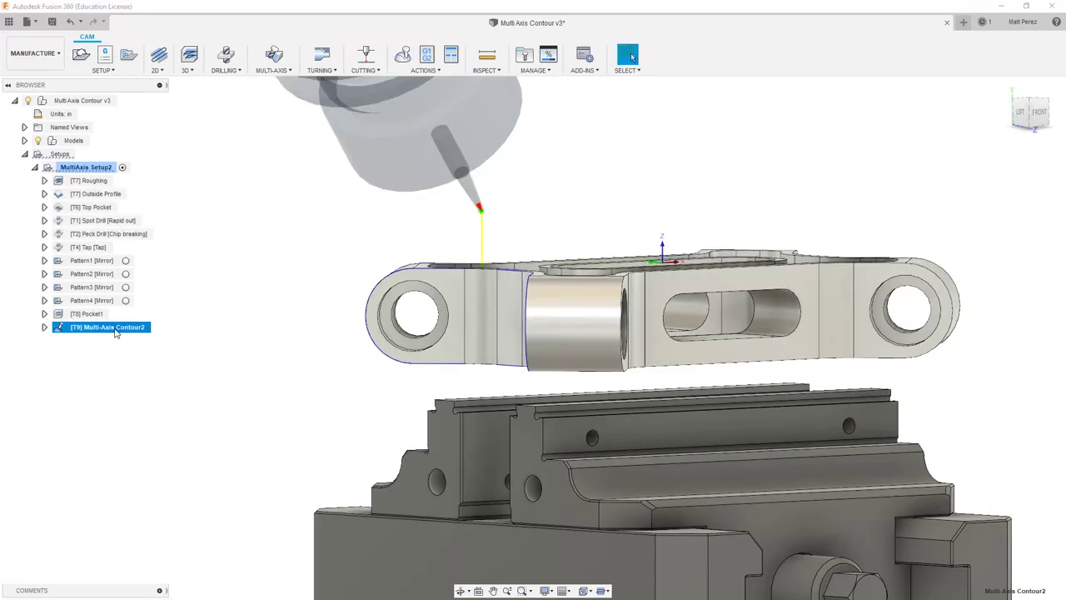
right_click(114, 334)
Set Multi-Axis Contour2's Maximum Tilt to 90 deg and regenerate the toolpath.
click(154, 13)
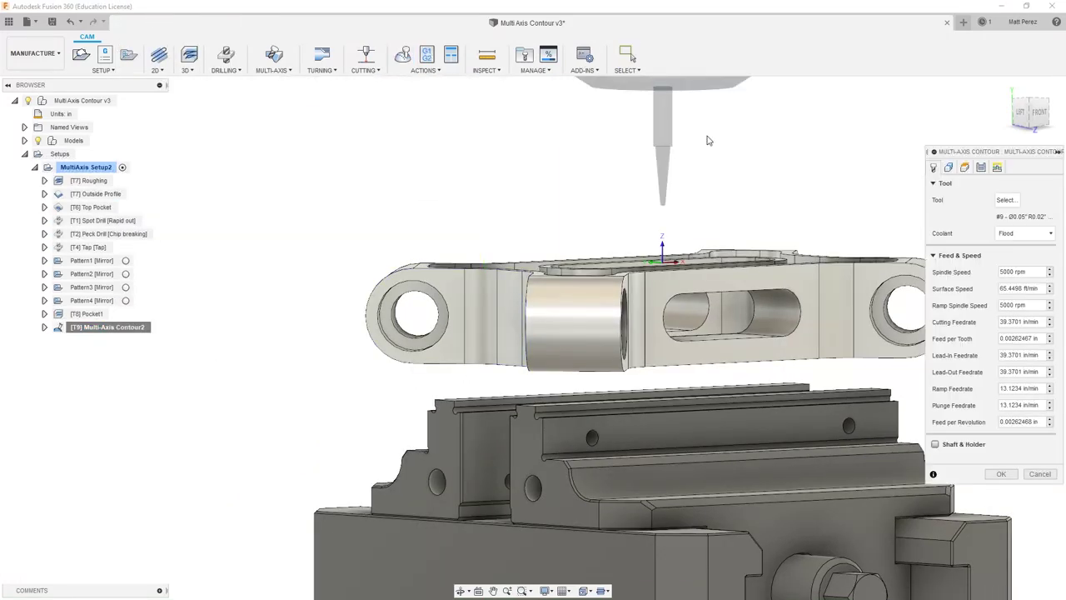
click(982, 169)
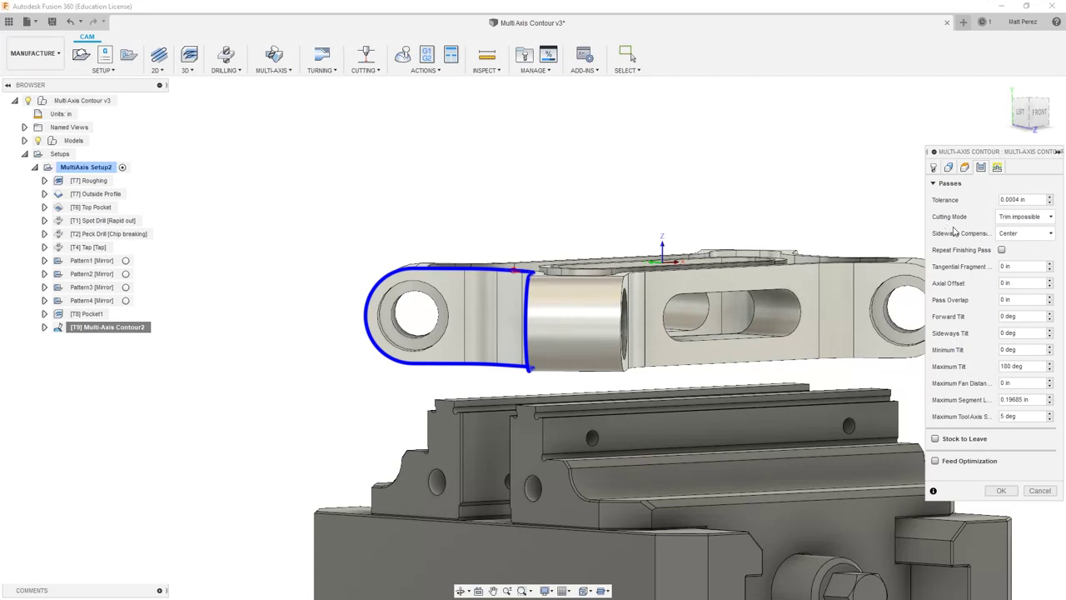
click(1034, 367)
text(90)
click(1004, 489)
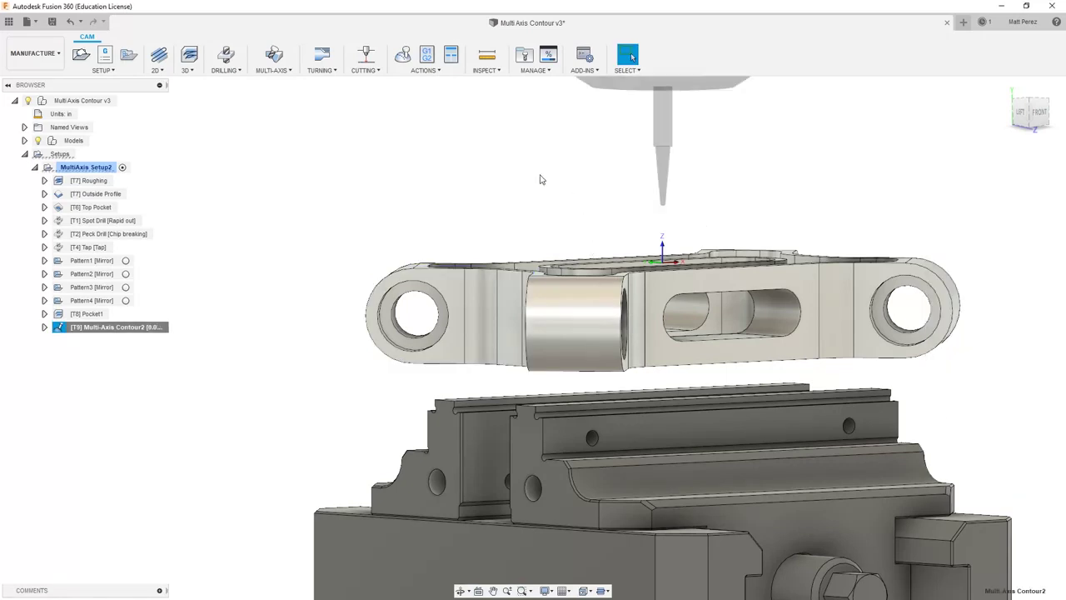
Preview the 90 deg-tilt toolpath in simulation, then bring up the Multi-Axis Contour2 menu.
click(408, 61)
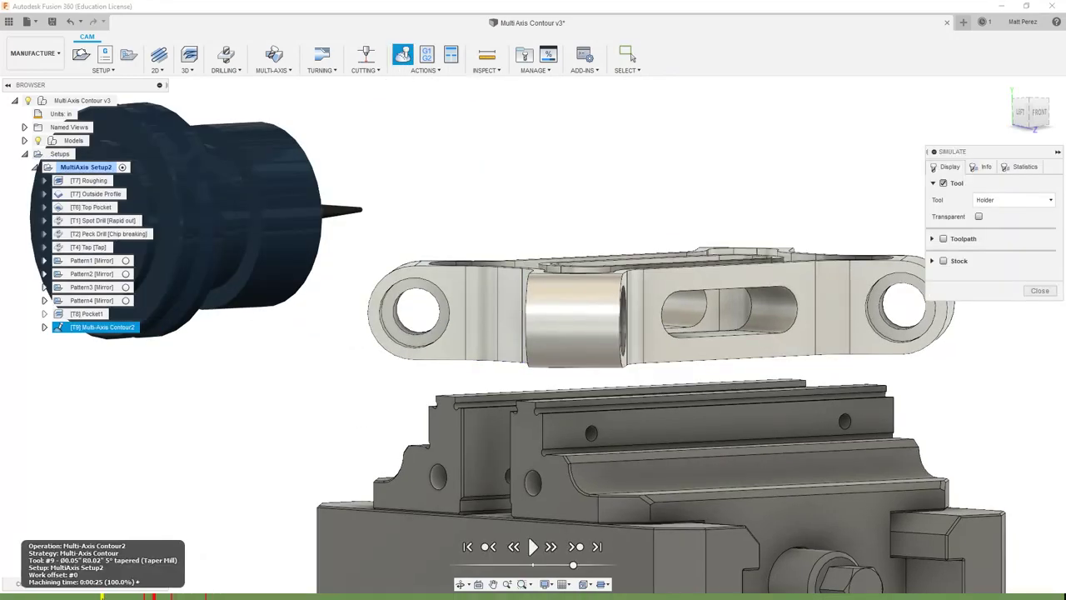
drag(185, 597, 339, 596)
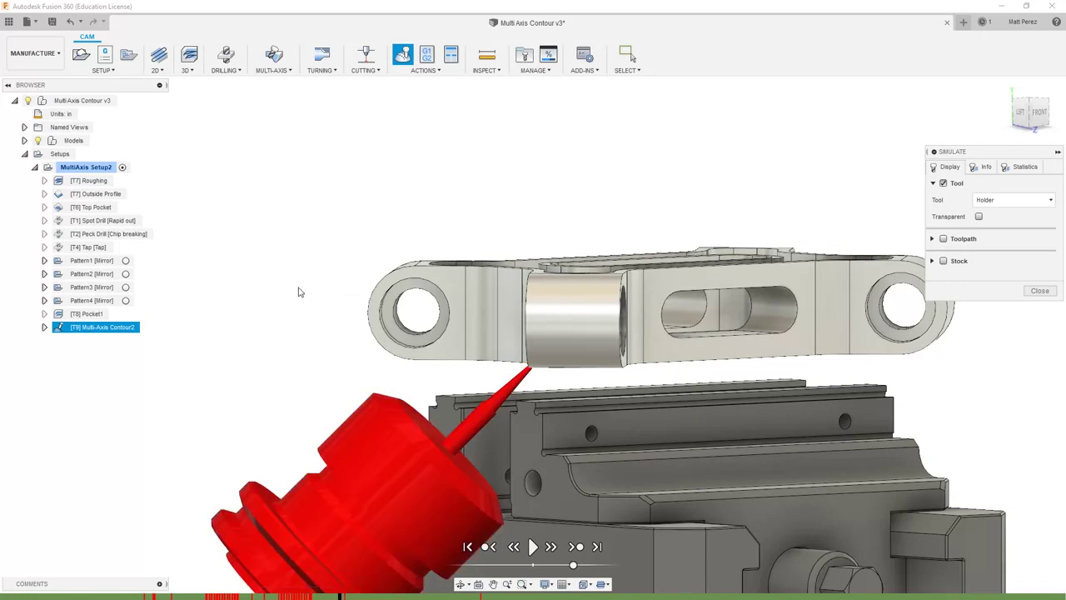
click(1040, 291)
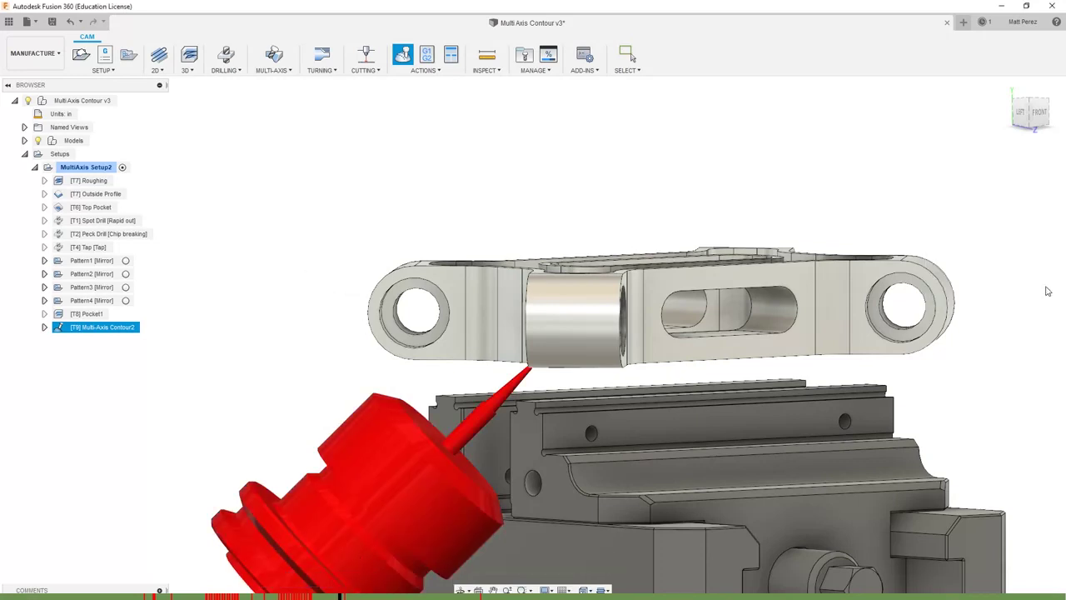
right_click(124, 328)
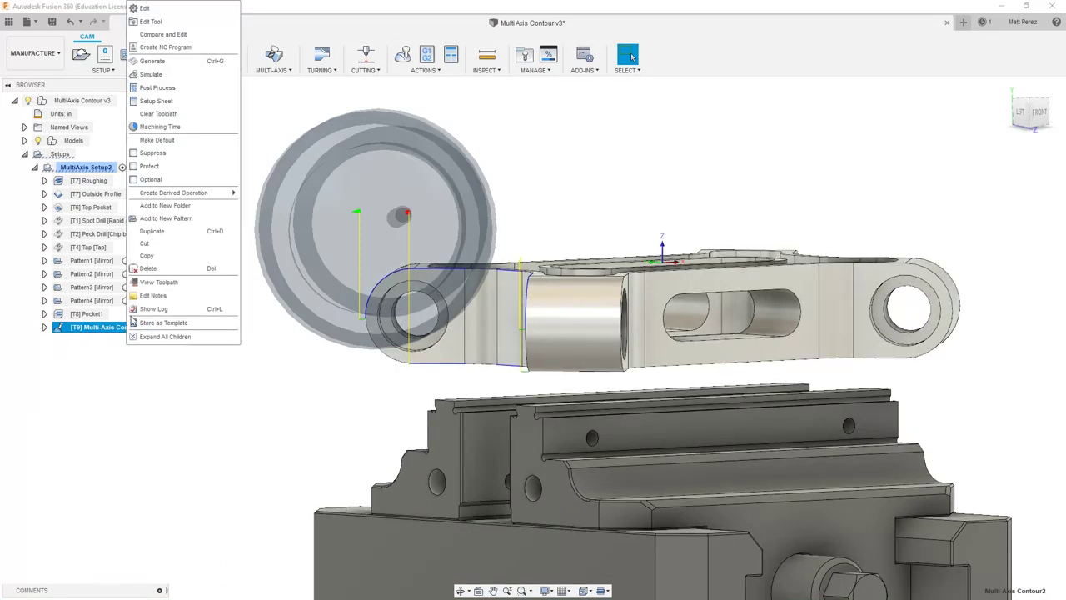
Change the Cutting Mode to Turn when impossible and regenerate the toolpath.
click(145, 7)
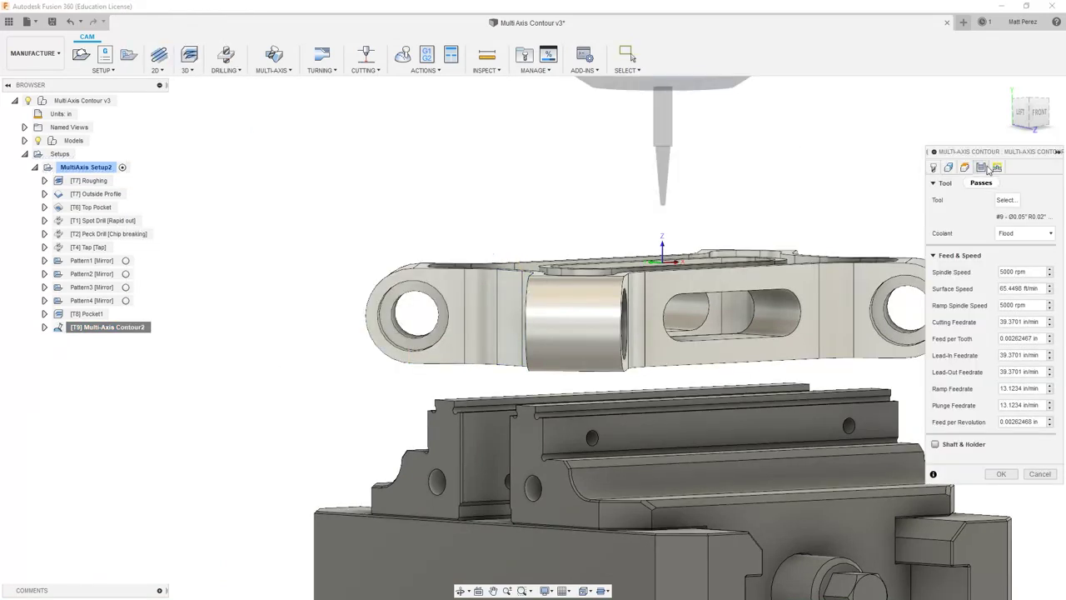
click(983, 168)
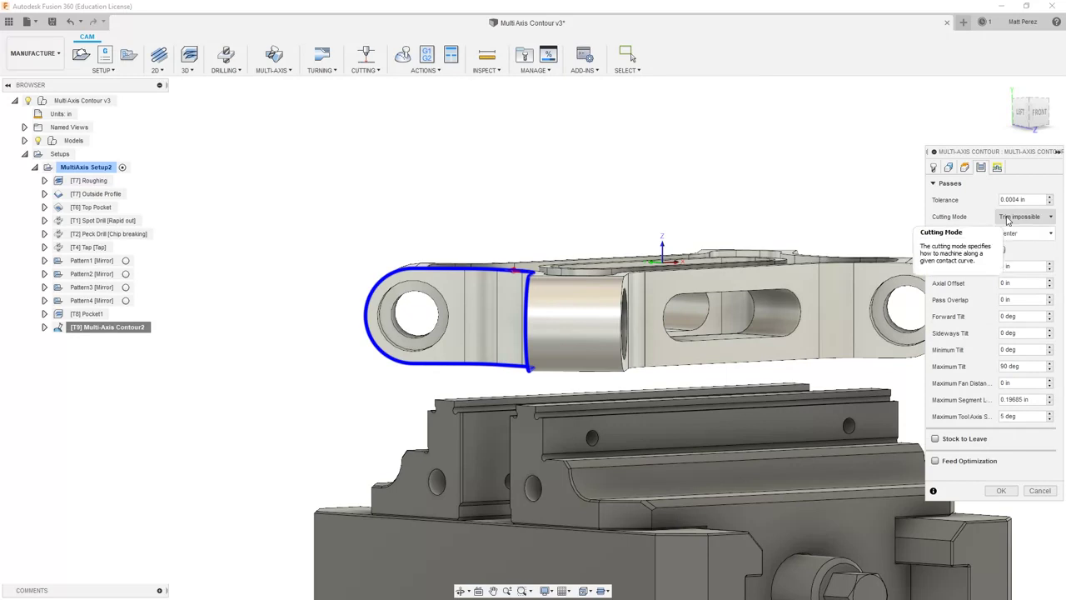
click(1007, 219)
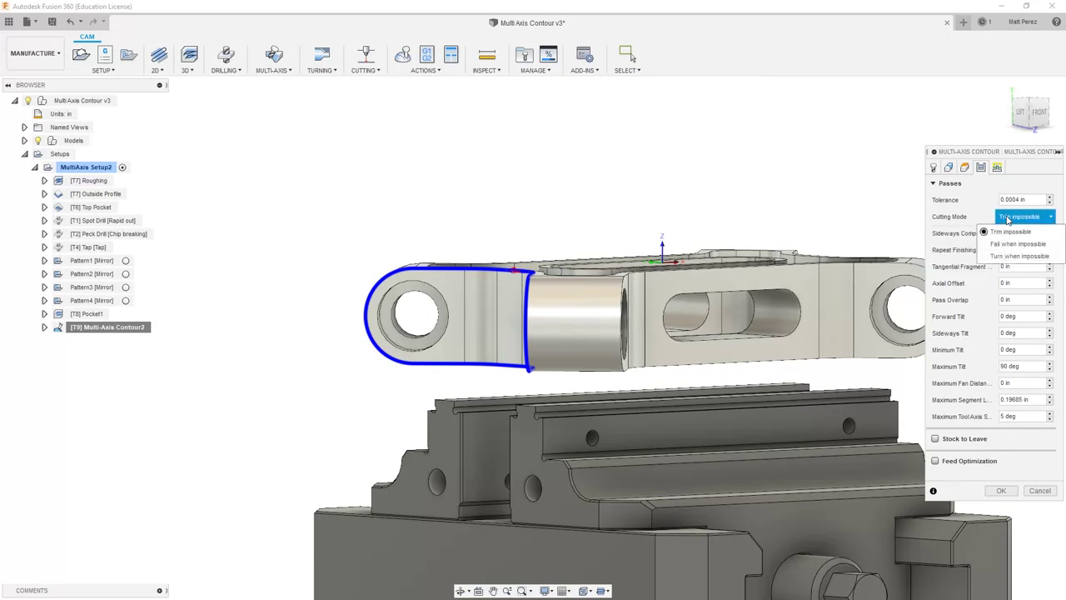
click(1033, 256)
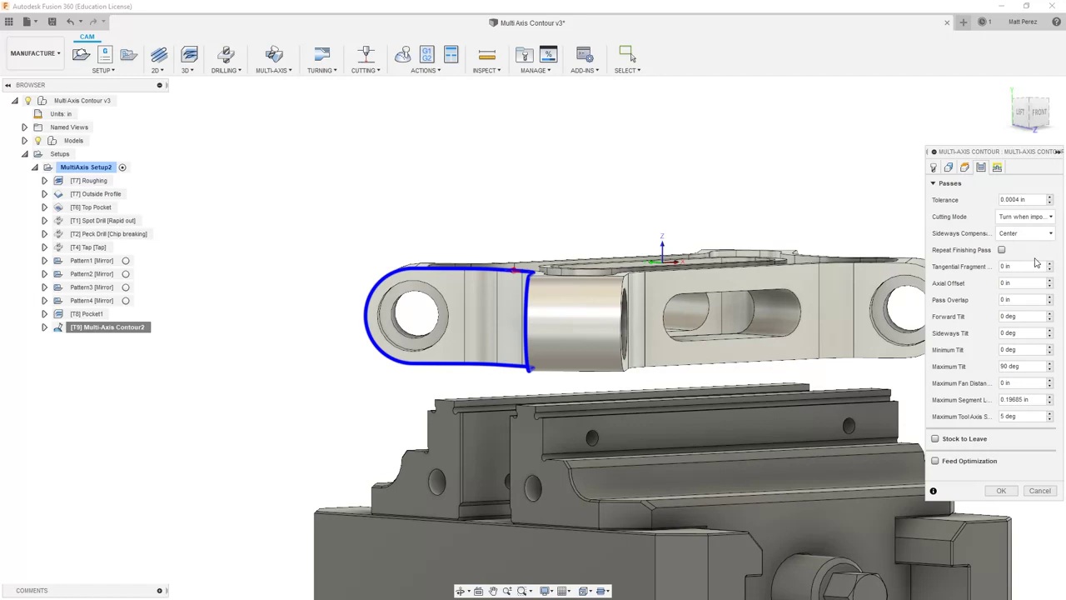
click(1001, 491)
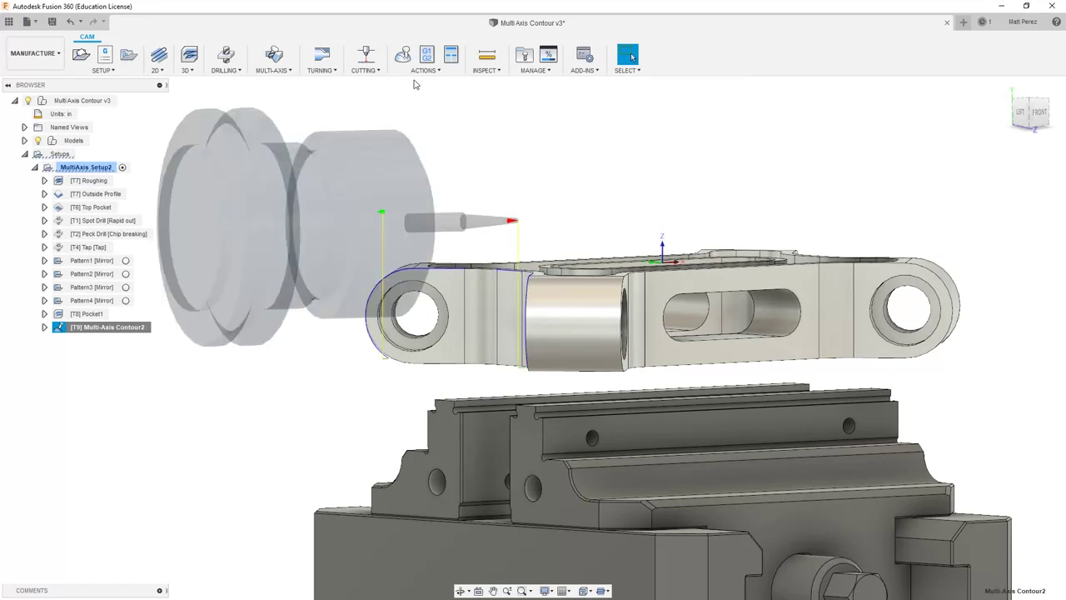
Simulate the Turn-when-impossible toolpath up to its rapid collision with the stock, then close.
click(402, 55)
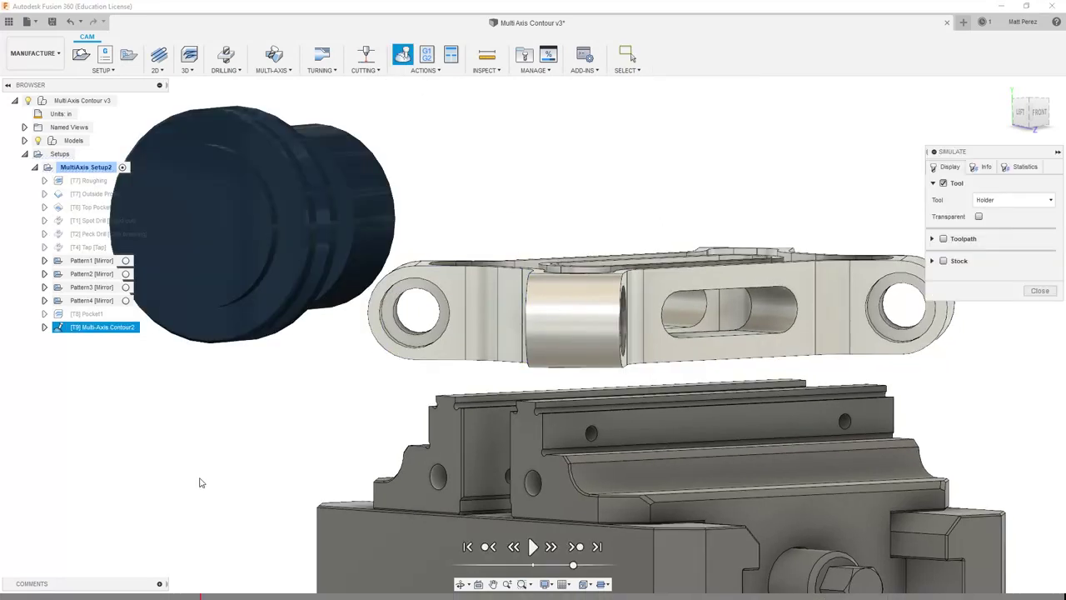
mouse_move(43, 595)
drag(18, 597, 214, 597)
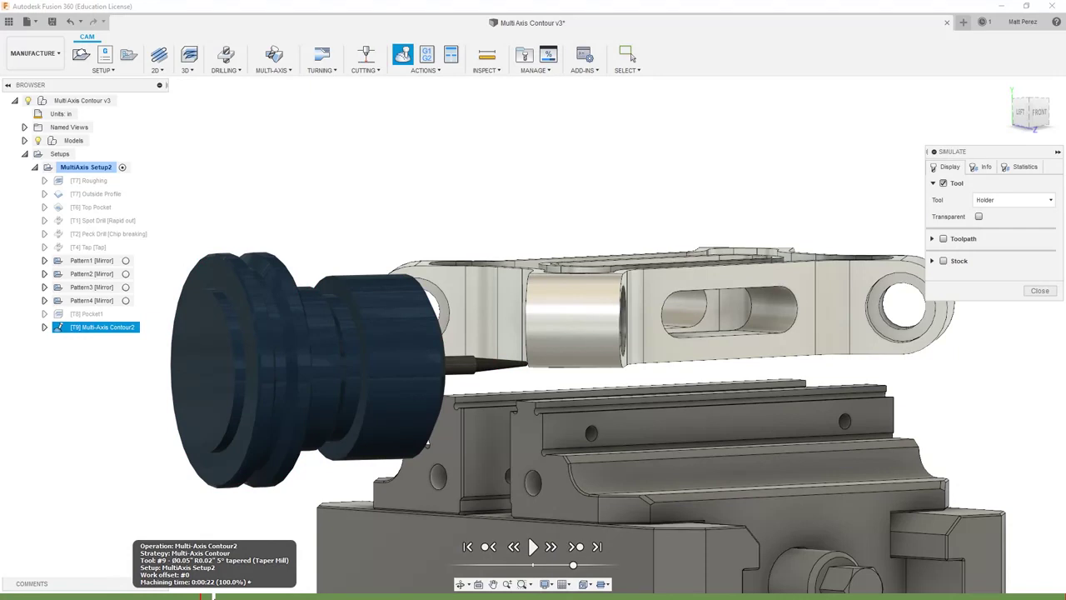
mouse_move(214, 596)
mouse_down()
mouse_move(801, 596)
mouse_move(885, 574)
mouse_move(867, 574)
mouse_up()
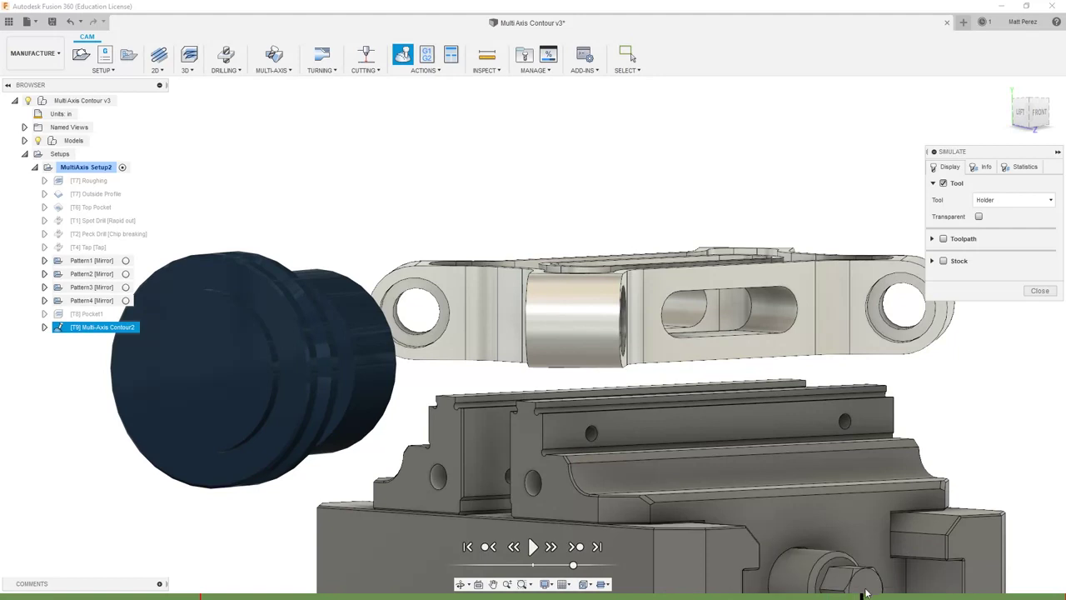
drag(868, 594, 1064, 577)
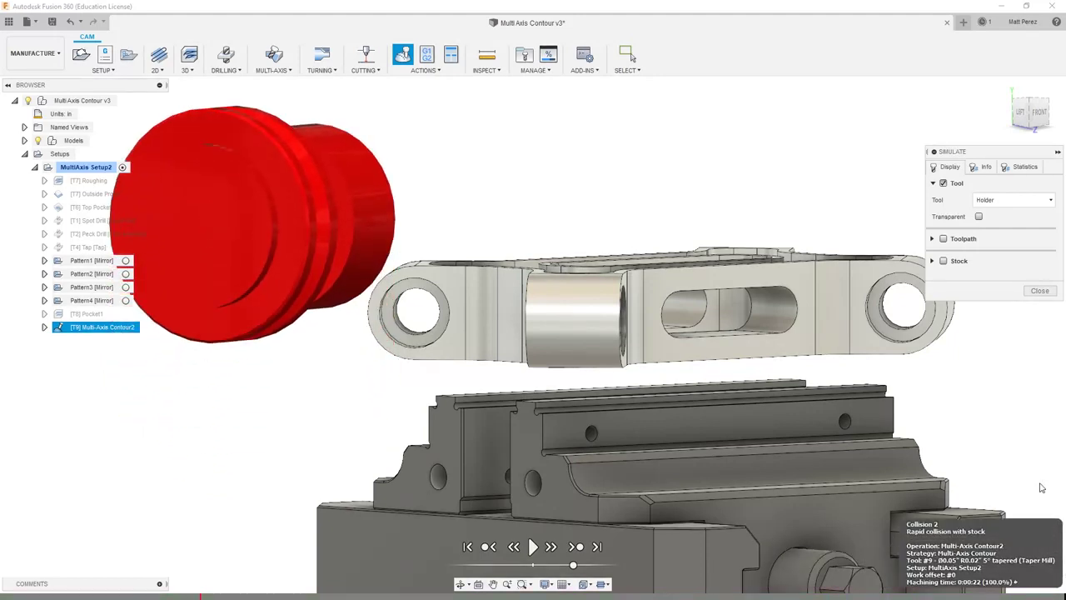
click(1038, 292)
Raise Multi-Axis Contour2's Maximum Tilt from 90 deg to 120 deg and regenerate.
right_click(109, 331)
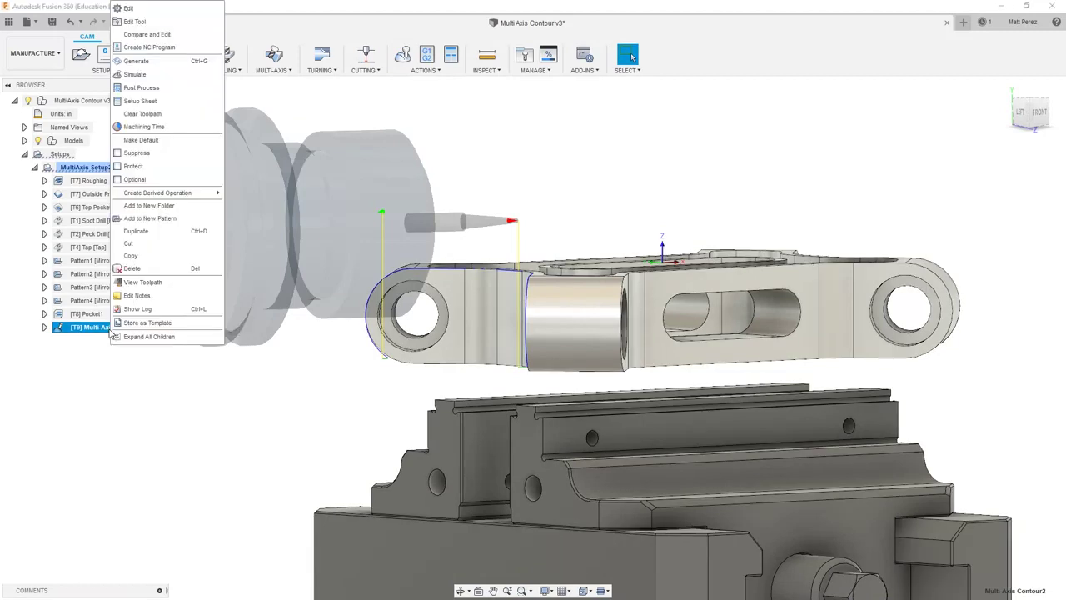
click(129, 9)
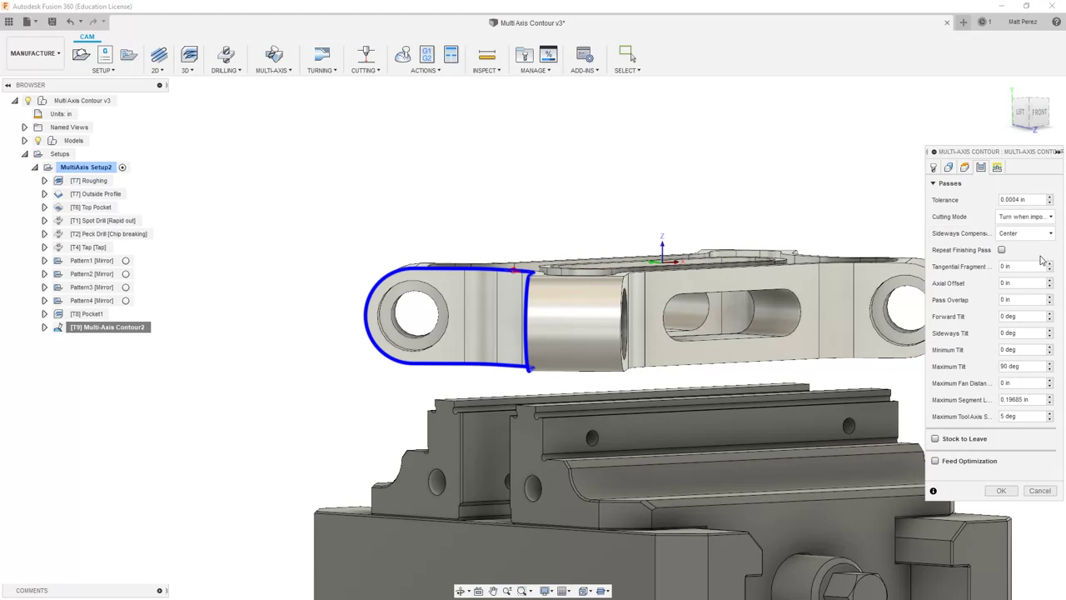
click(1029, 367)
text(120)
click(1001, 491)
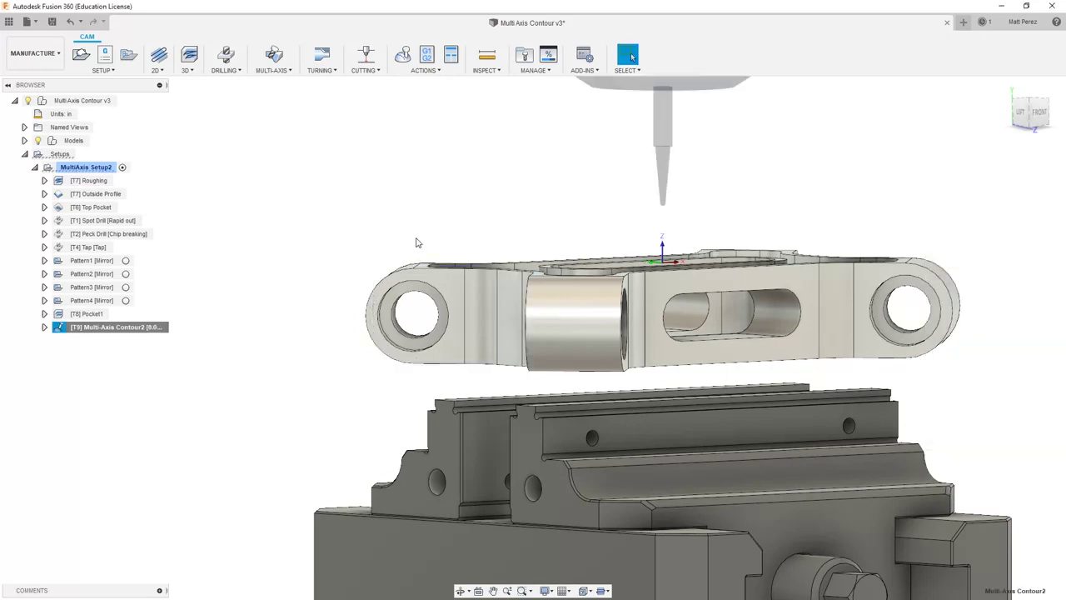
Simulate the 120 deg-tilt toolpath, showing holder and shaft collisions with stock, then close.
click(405, 59)
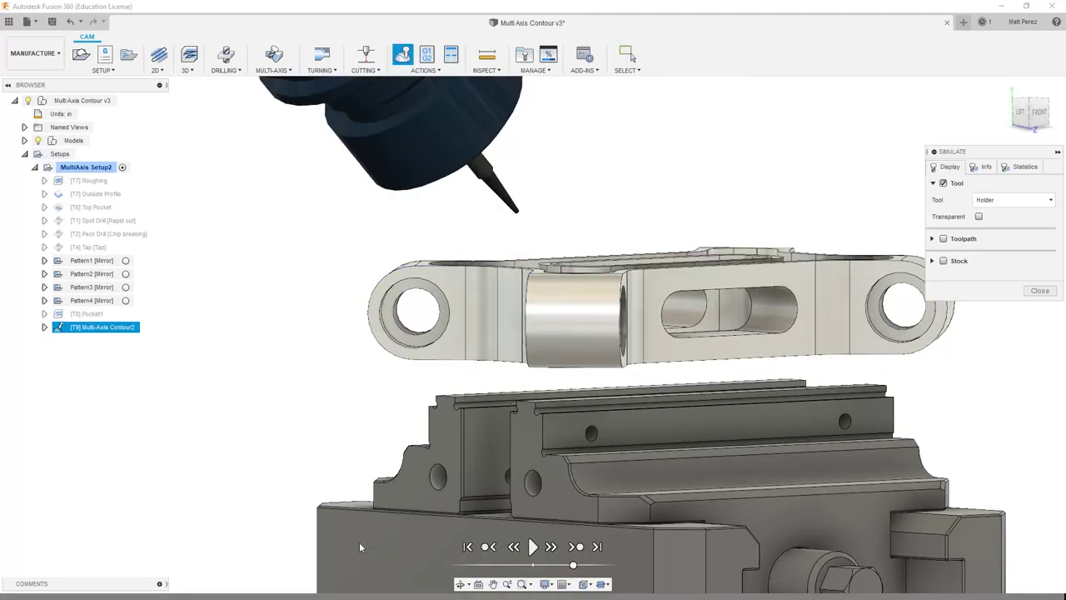
drag(170, 595, 1064, 541)
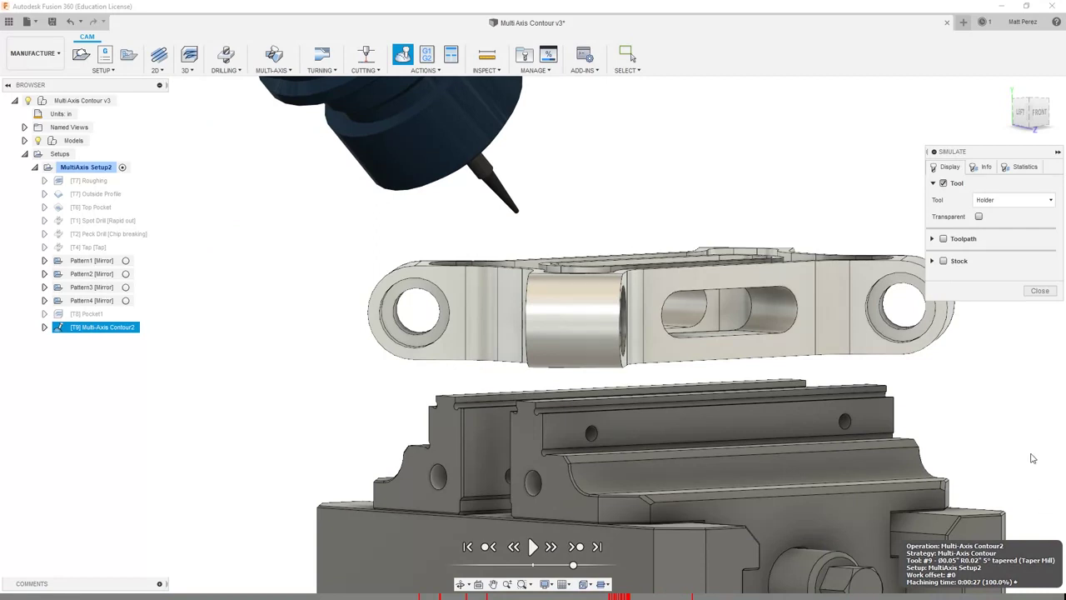
click(1040, 291)
right_click(98, 332)
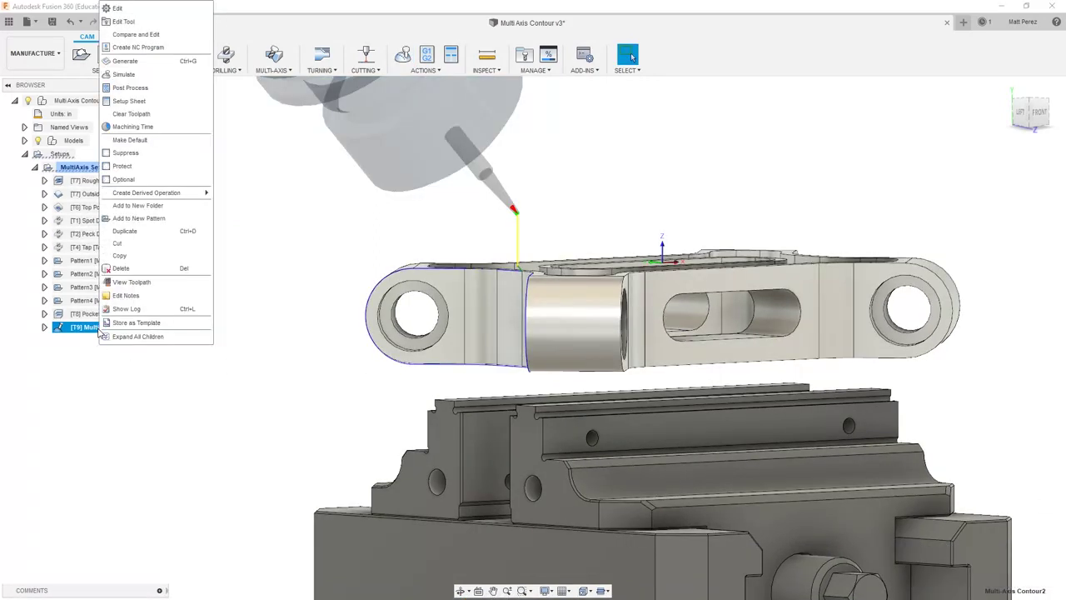
click(130, 10)
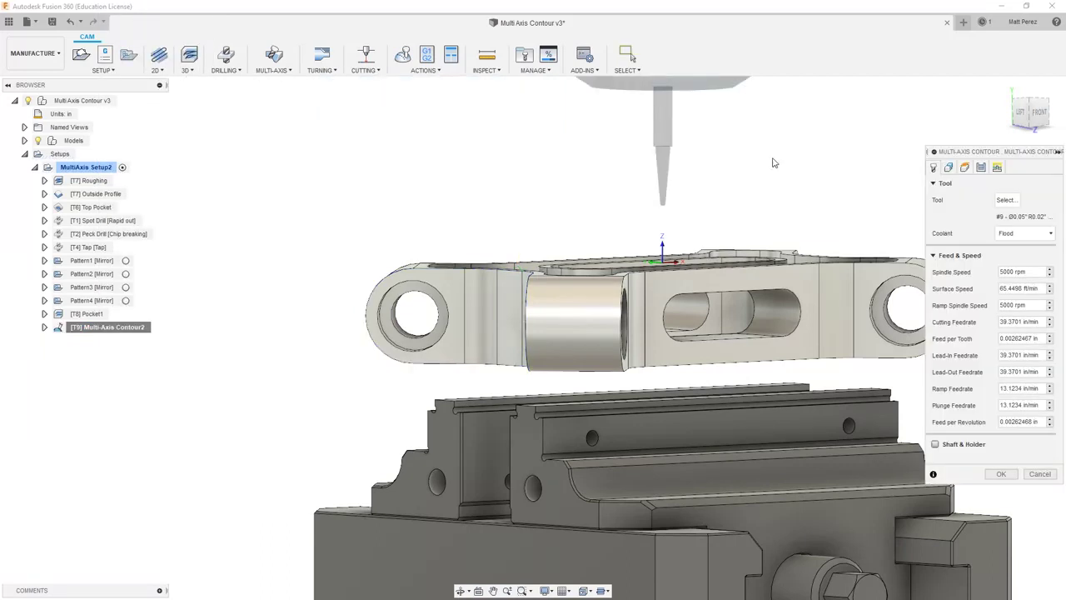
click(982, 168)
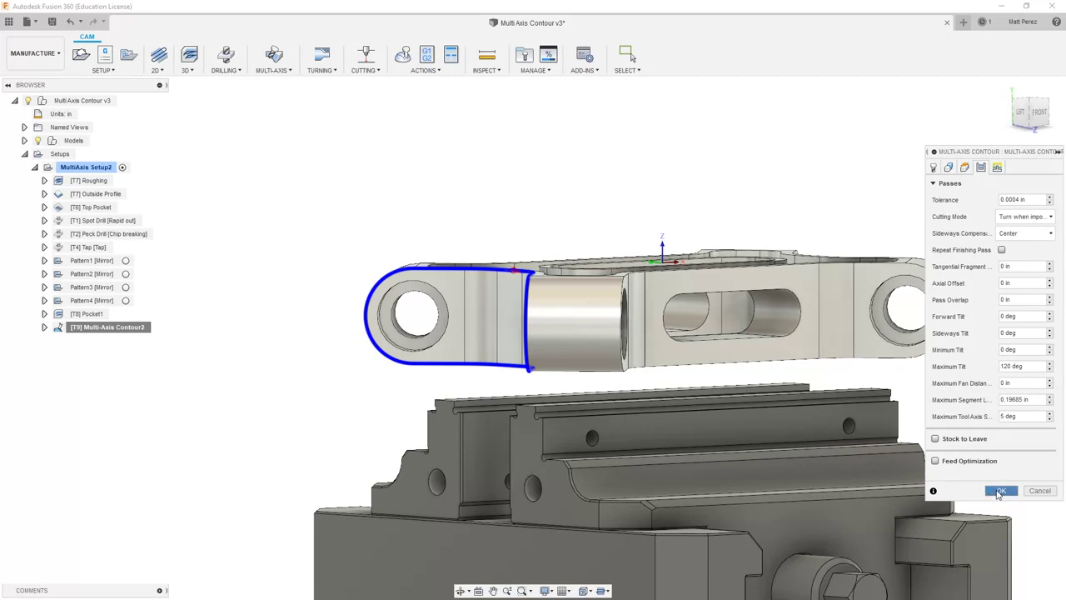
click(1000, 491)
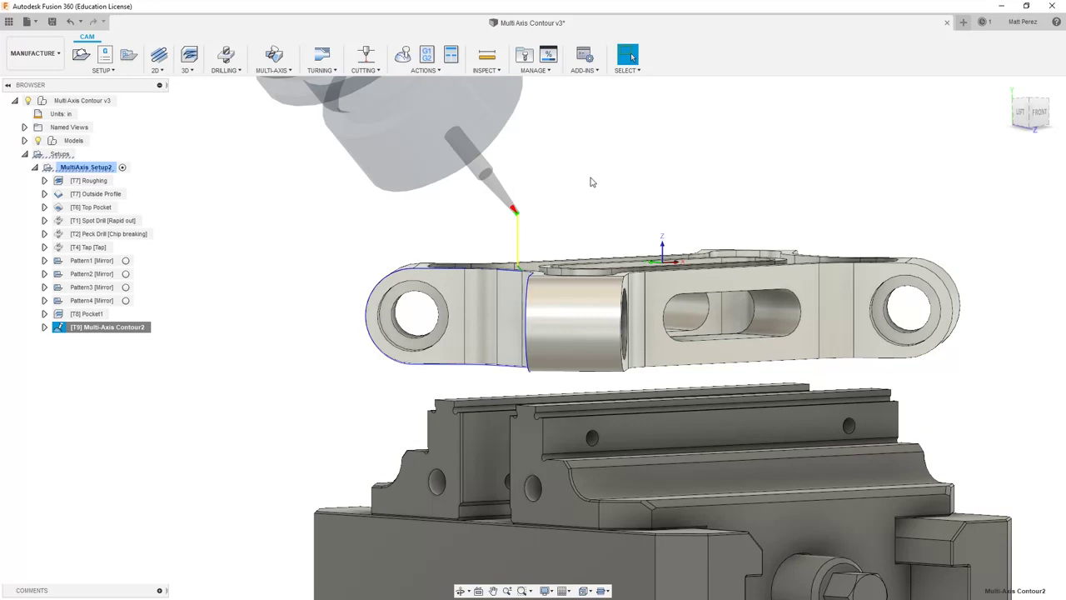
Reopen the Passes settings, keep Cutting Mode as Turn when impossible, and regenerate.
right_click(130, 334)
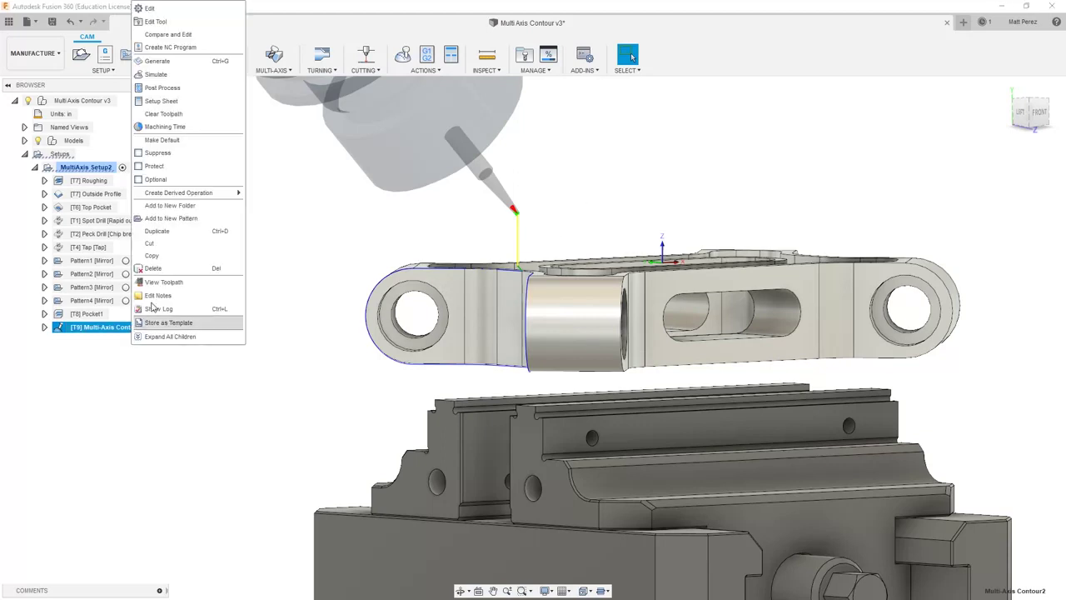
click(158, 10)
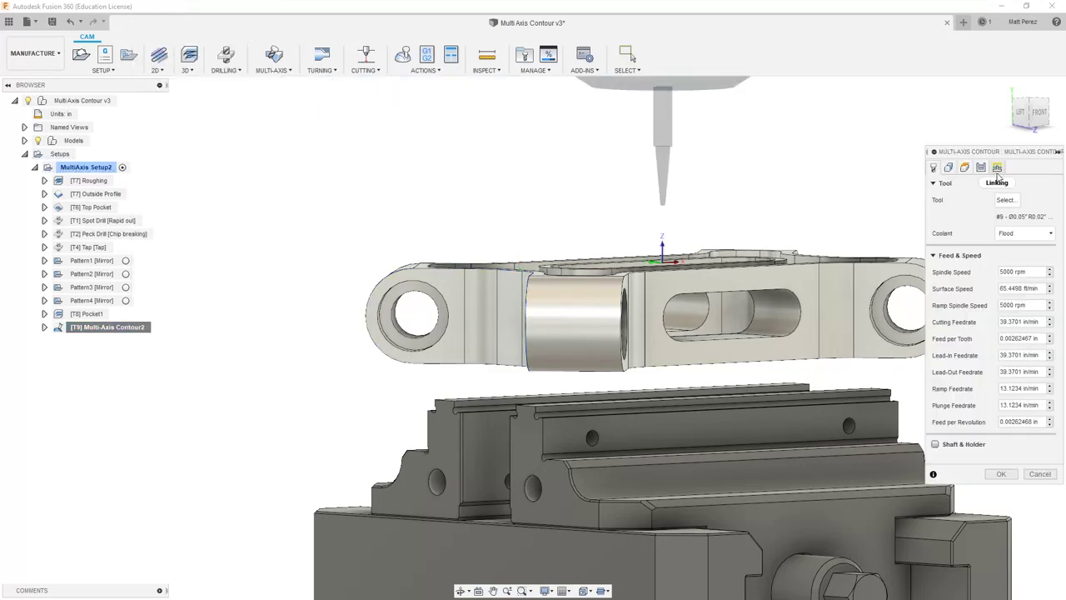
click(982, 167)
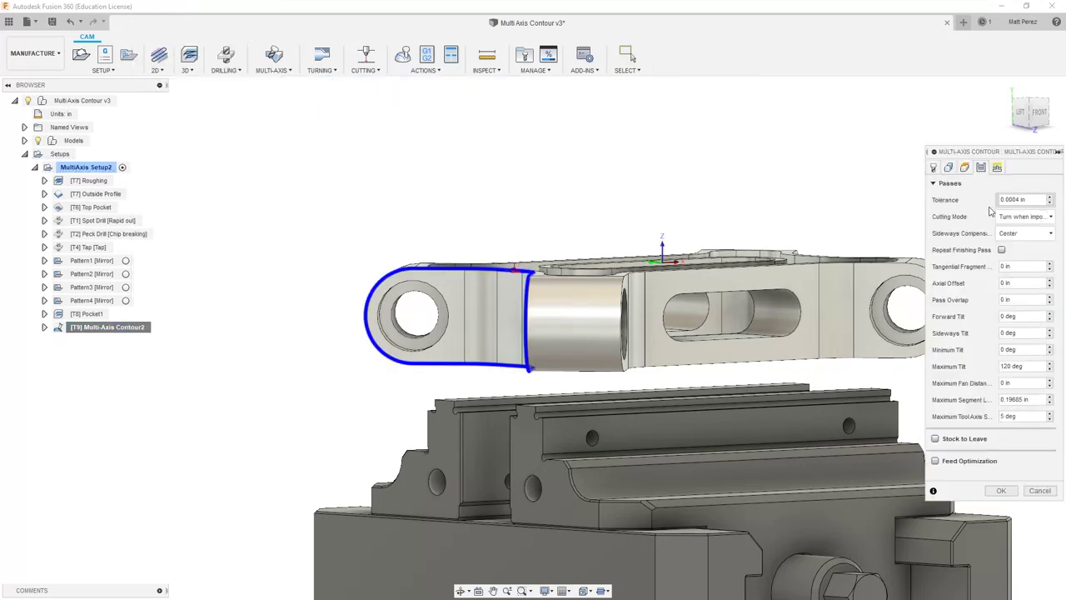
click(1044, 218)
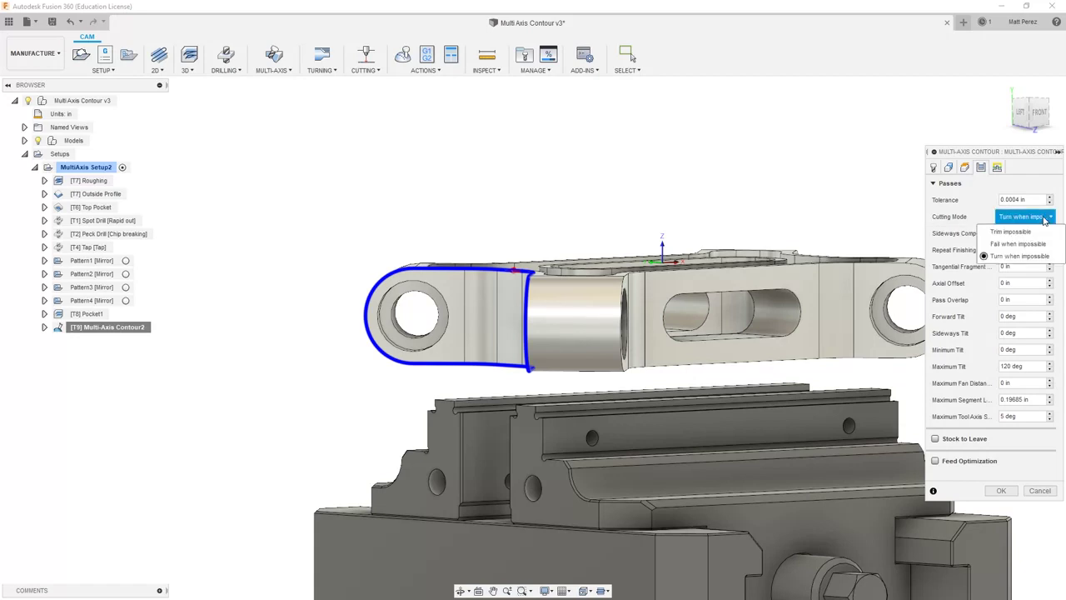
click(983, 221)
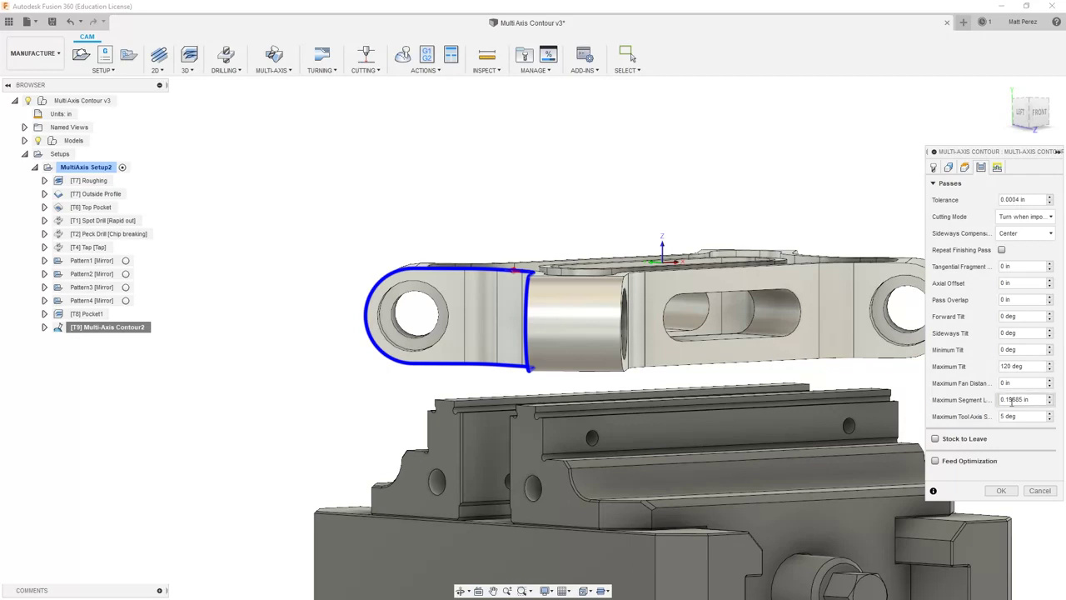
click(1002, 490)
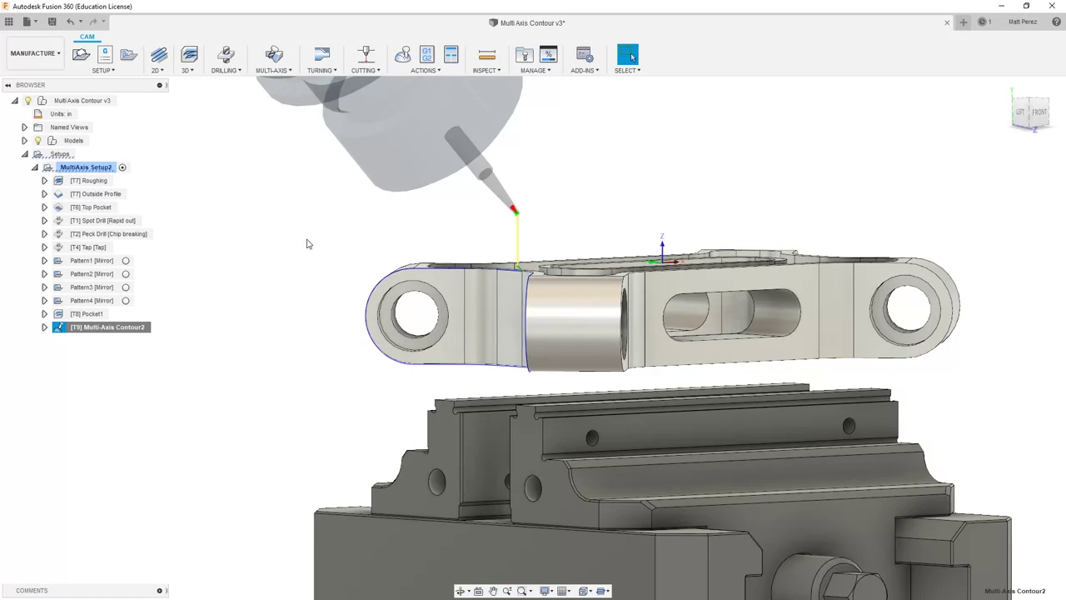
Save a new version of the Multi Axis Contour v3 design.
click(52, 22)
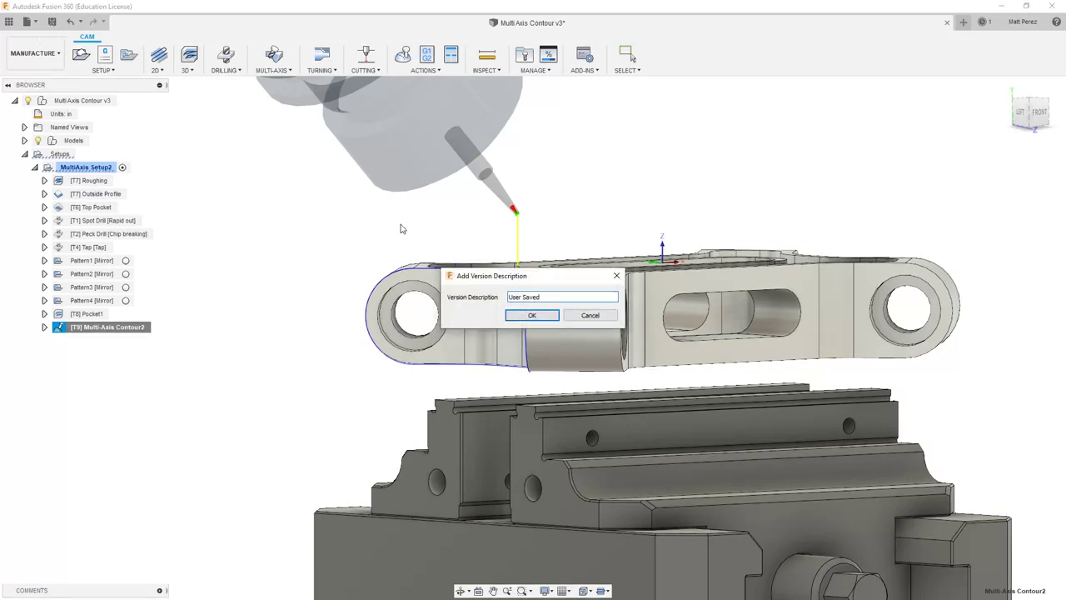